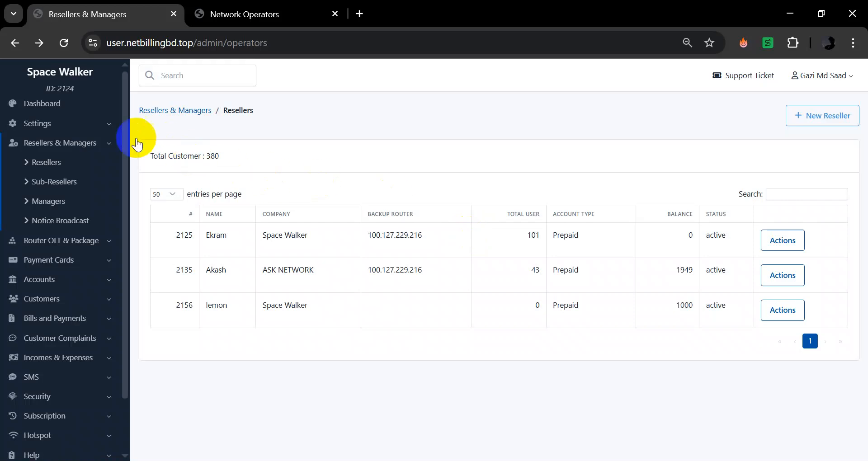
- Open the Resellers list under Resellers & Managers
click(66, 145)
click(66, 145)
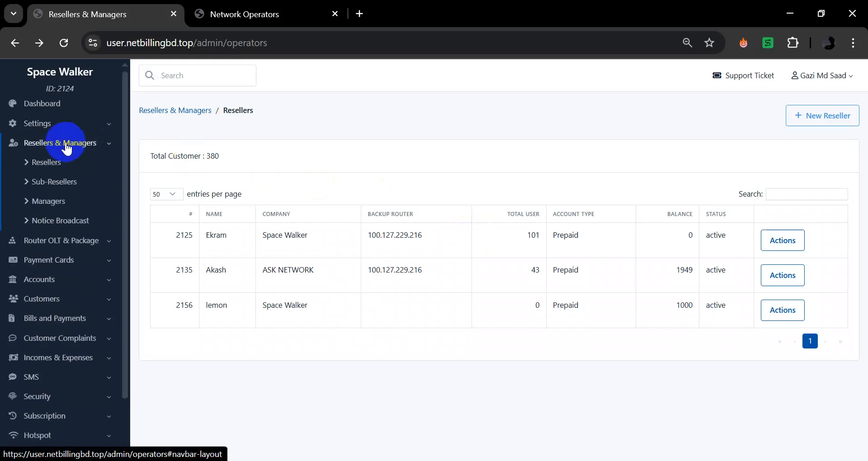
click(63, 145)
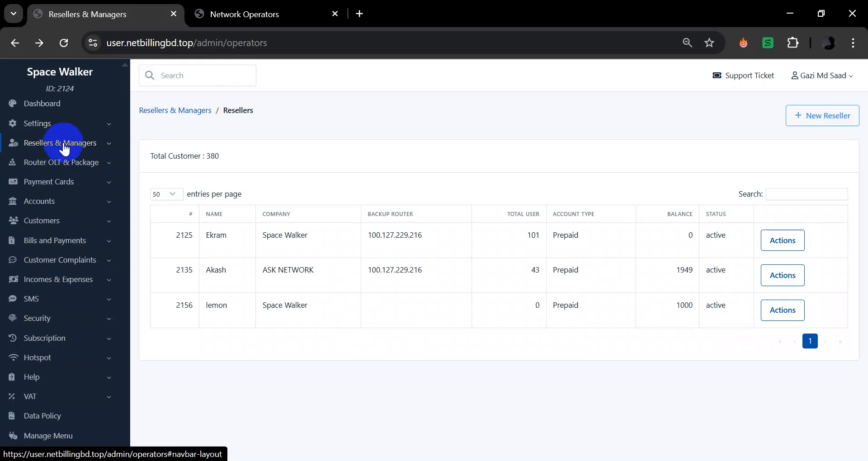
click(65, 147)
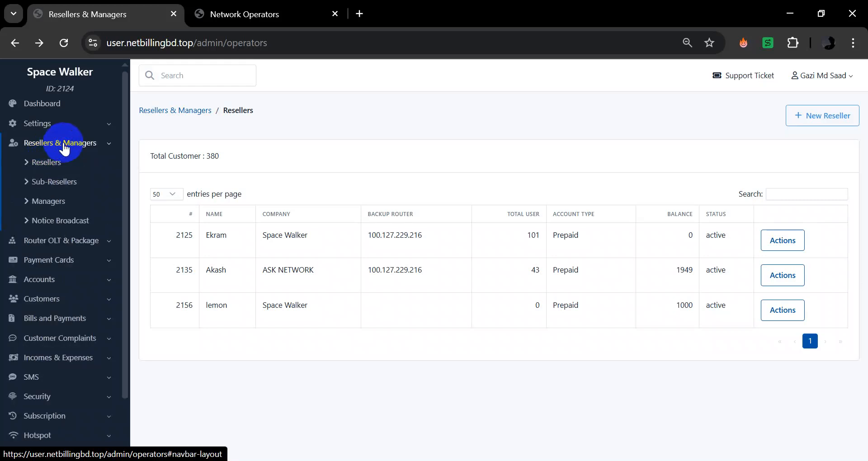
click(50, 168)
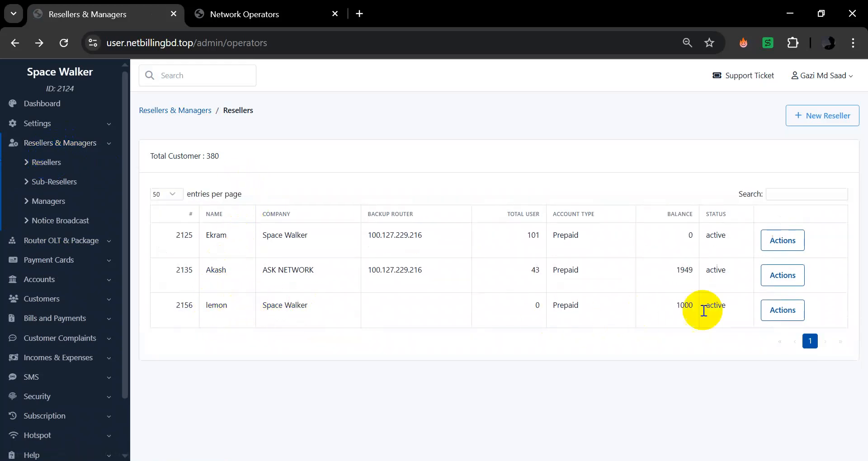
- Assign the 10Mbps PPP package to the third reseller in the list
click(786, 316)
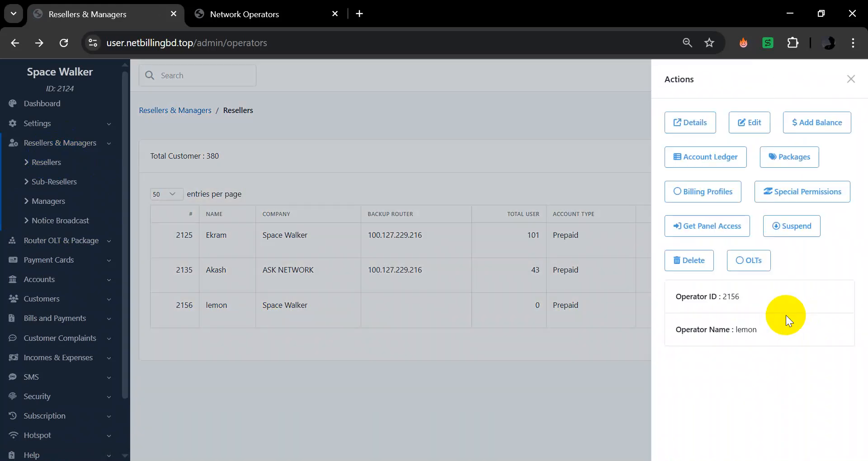
click(792, 166)
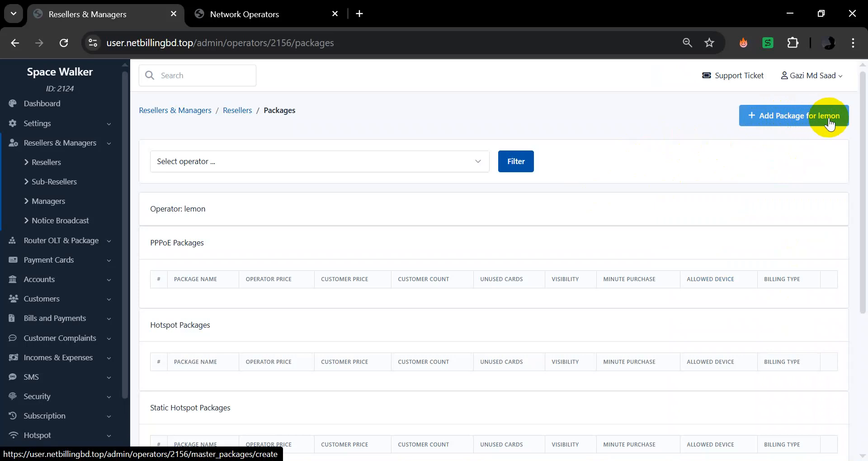
click(802, 118)
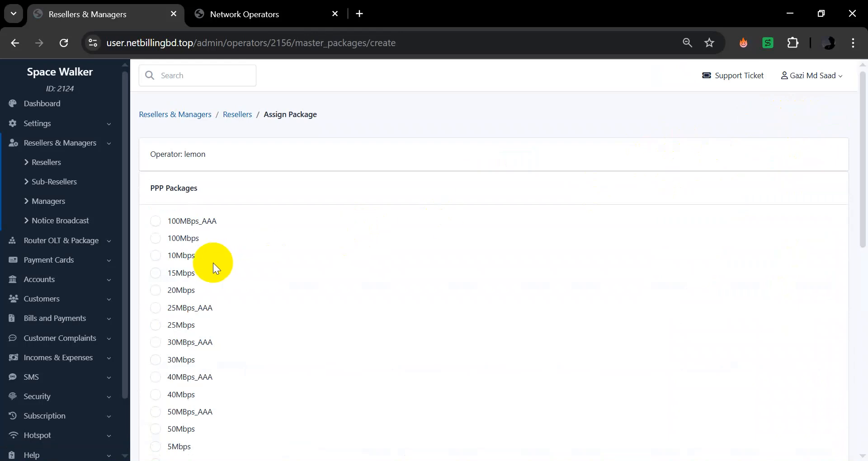
click(156, 256)
drag(859, 223, 820, 455)
click(175, 390)
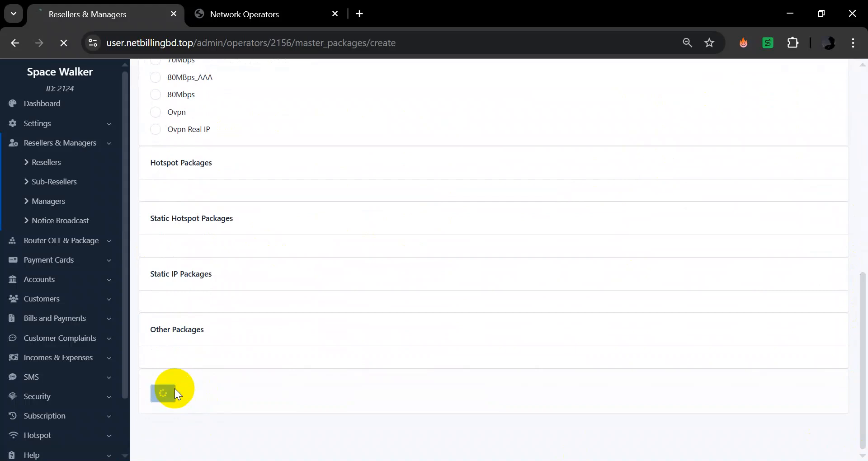
- Set the 10Mbps package's customer's price to 500 BDT and its operator's price to 200 BDT
click(188, 237)
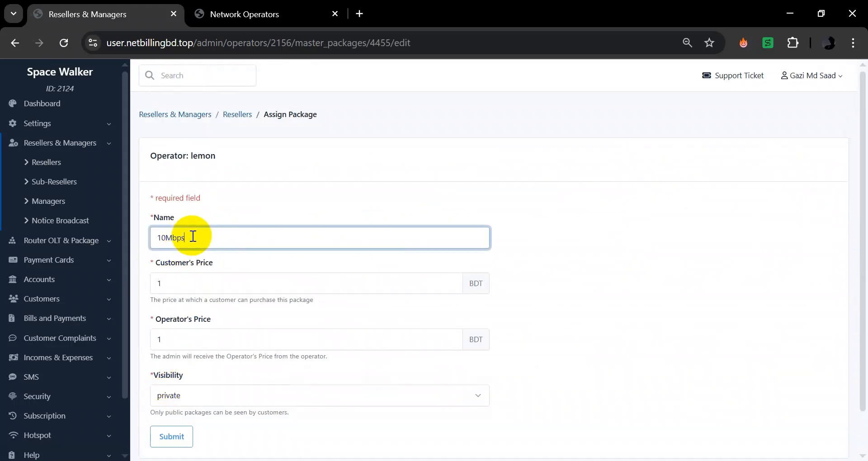
click(187, 281)
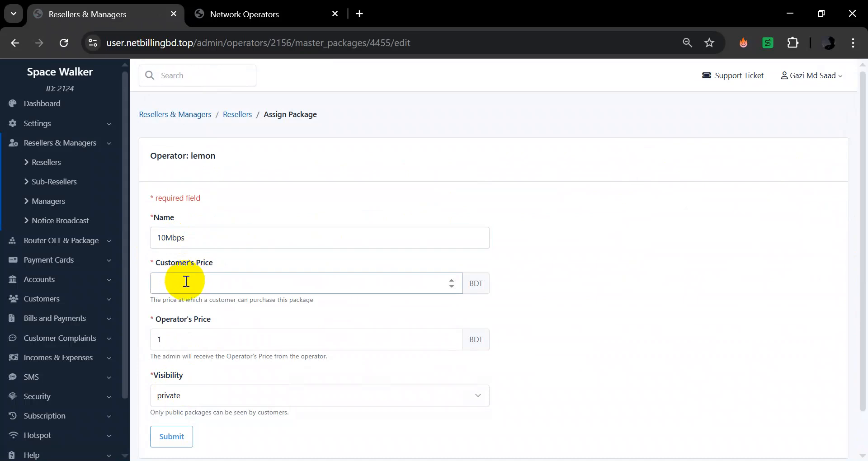
text(500)
click(191, 339)
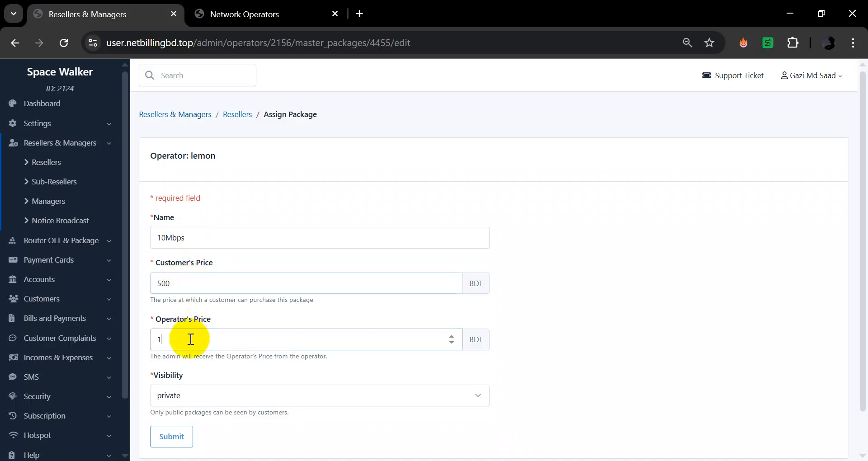
key(BackSpace)
text(200)
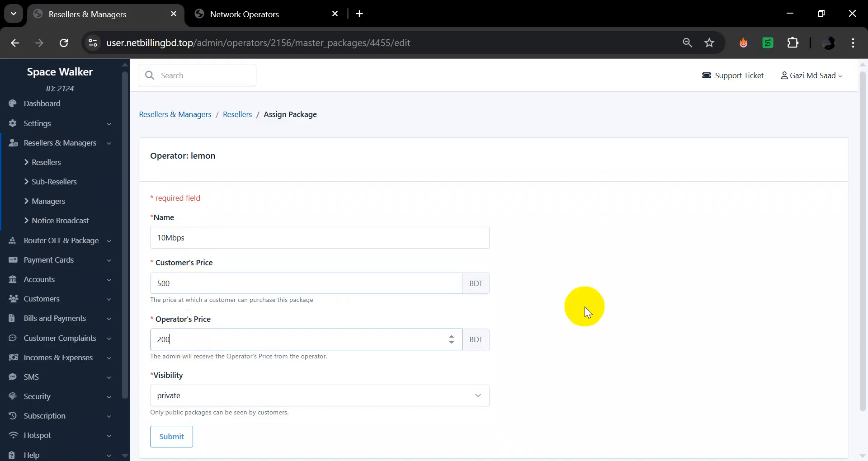
- Try setting the 10Mbps package's visibility to public
drag(858, 252, 858, 310)
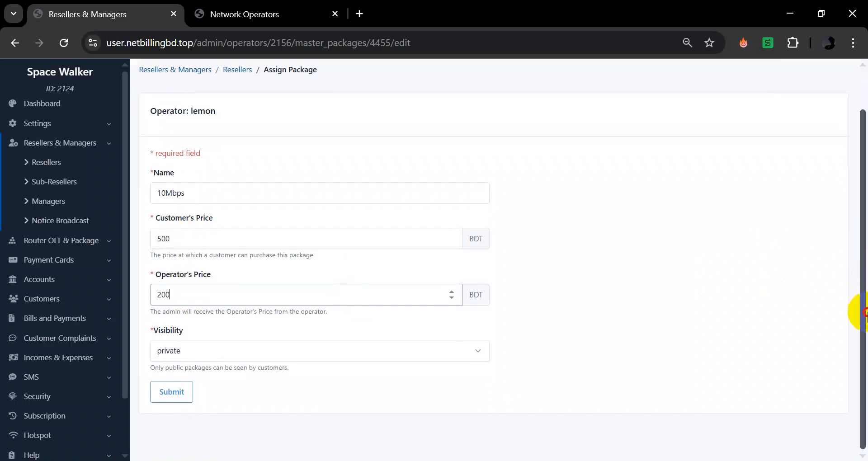
click(327, 352)
click(327, 354)
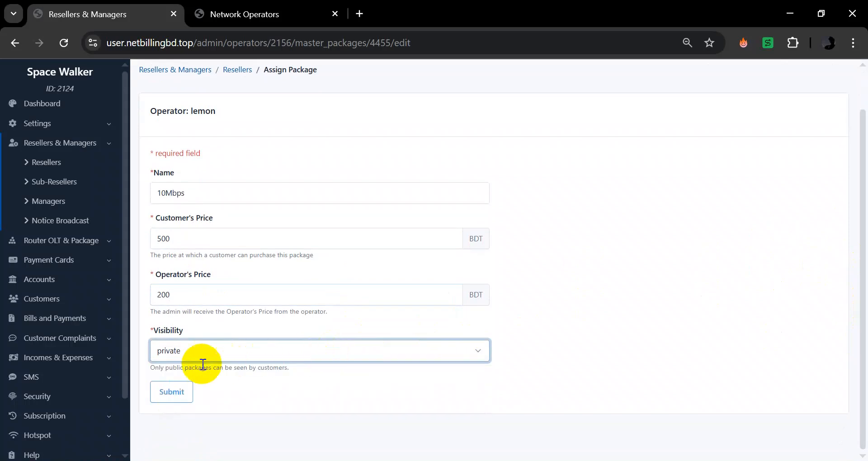
click(292, 351)
click(292, 351)
click(290, 352)
click(289, 352)
click(289, 352)
click(271, 386)
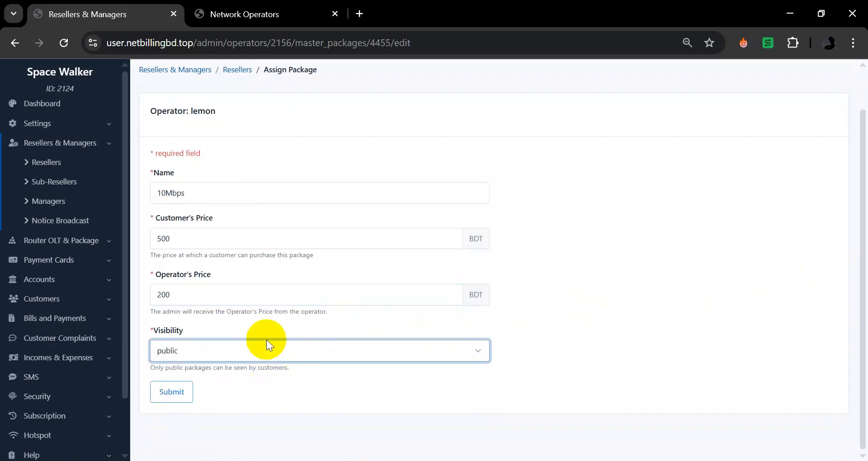
- Set the 10Mbps package's visibility to private and submit the package
click(226, 350)
click(213, 371)
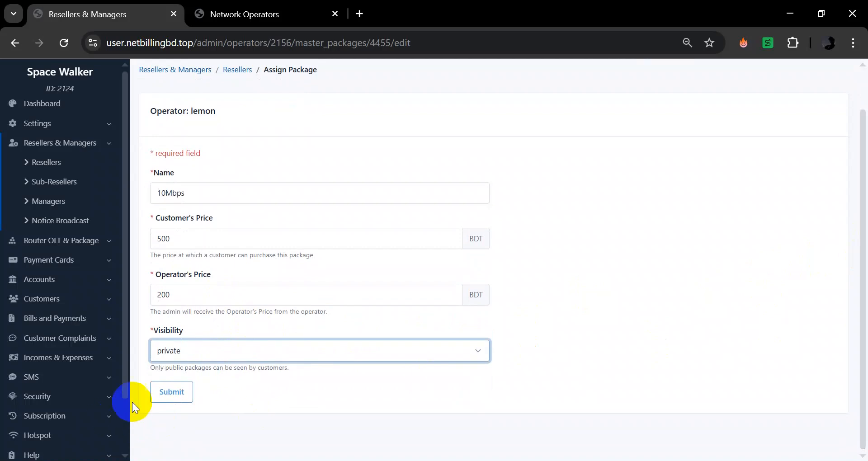
click(167, 393)
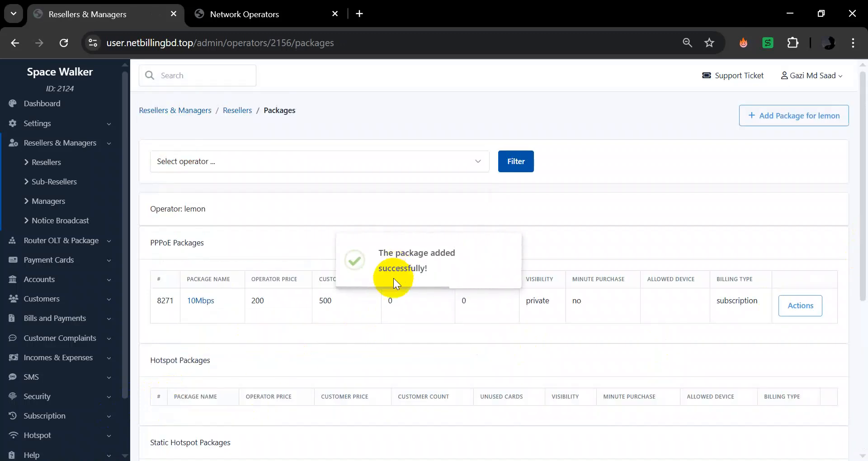
- Return to the Resellers list and open the third reseller's billing profiles for editing
drag(864, 224, 850, 192)
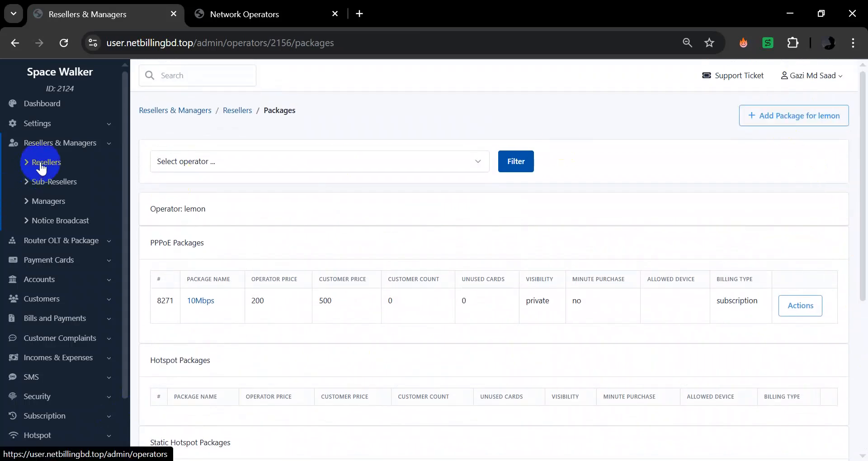
click(15, 49)
click(14, 159)
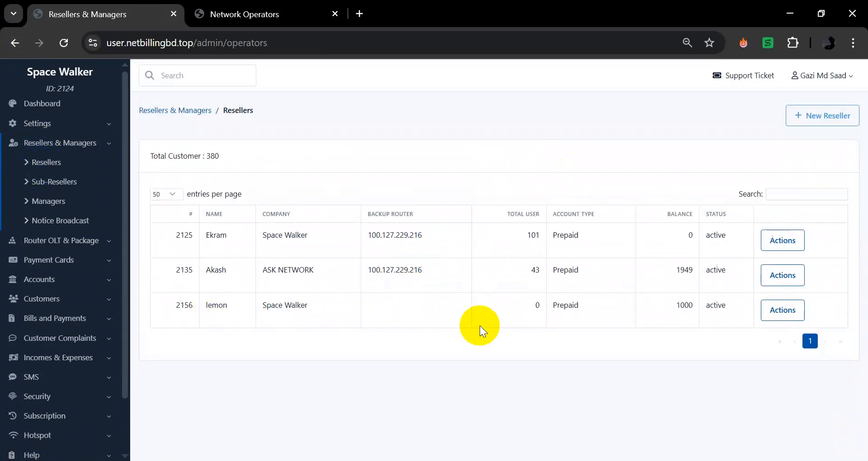
click(789, 312)
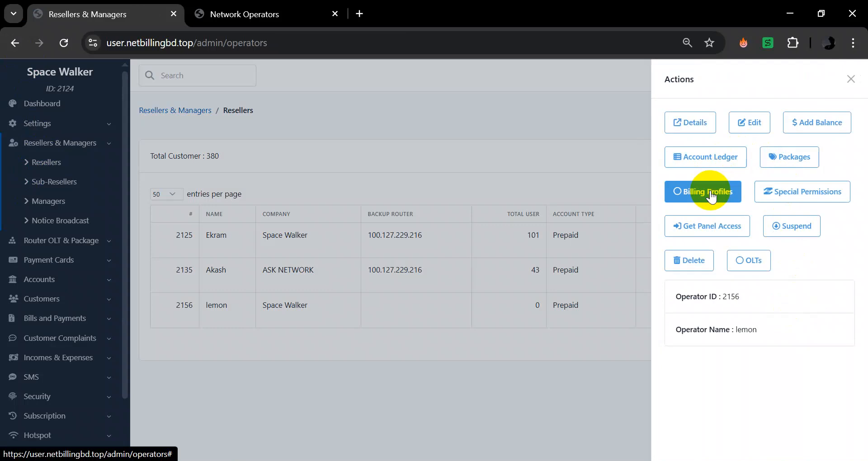
click(711, 194)
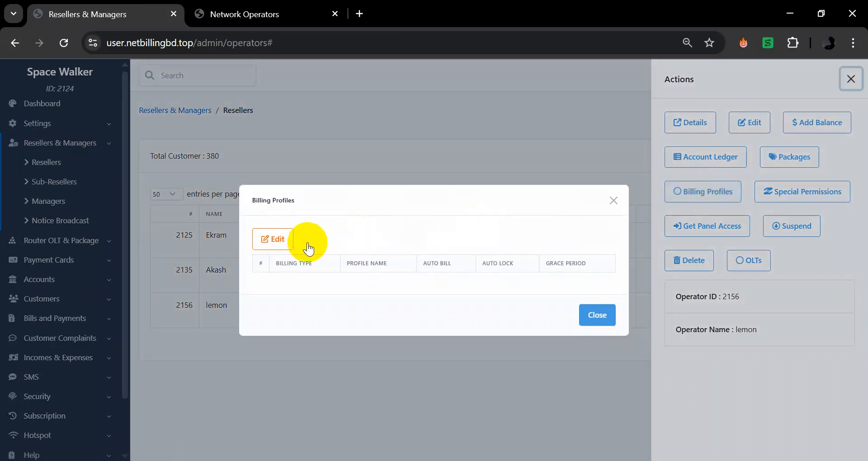
click(265, 250)
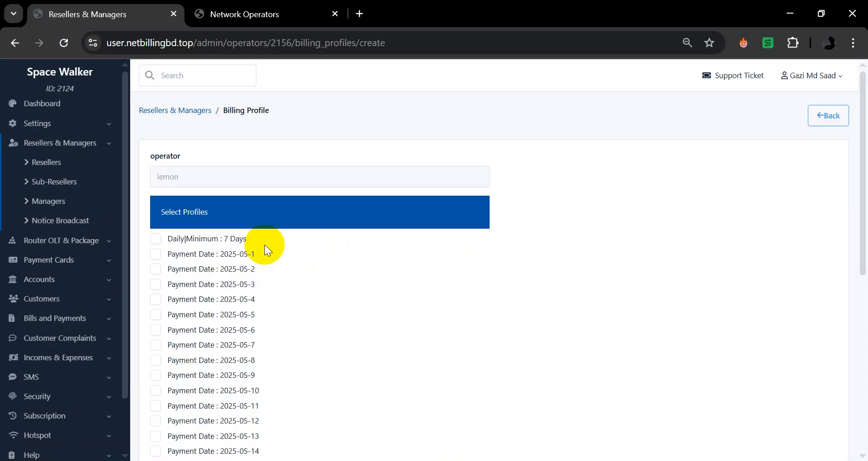
- Assign the Daily|Minimum : 7 Days profile and the payment dates 2025-05-8, 2025-05-9 and 2025-05-10 to the reseller, and submit
drag(864, 214, 854, 281)
click(155, 96)
drag(862, 188, 863, 214)
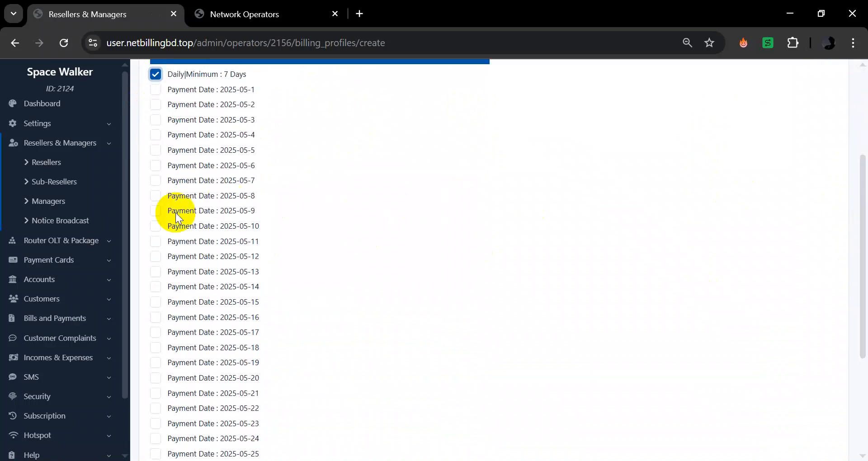
click(156, 226)
click(156, 210)
click(156, 196)
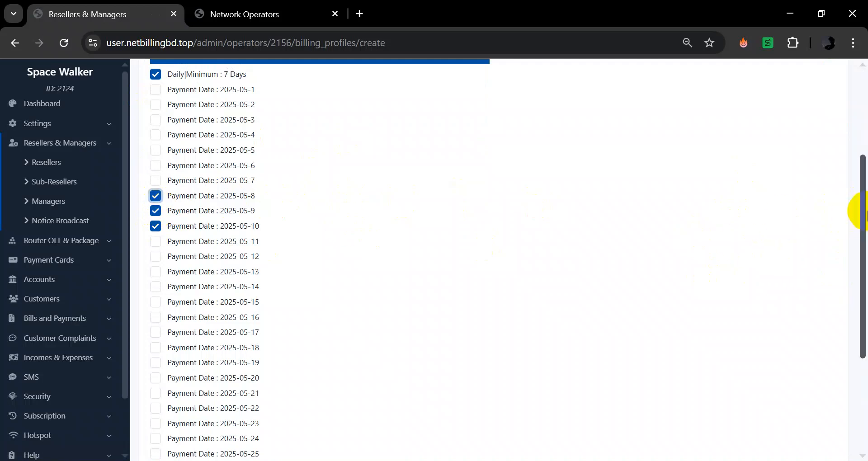
drag(863, 213, 853, 360)
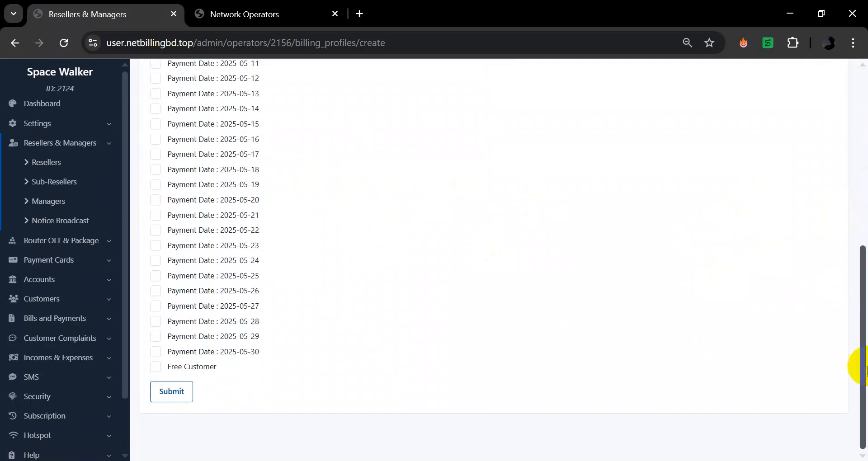
click(163, 393)
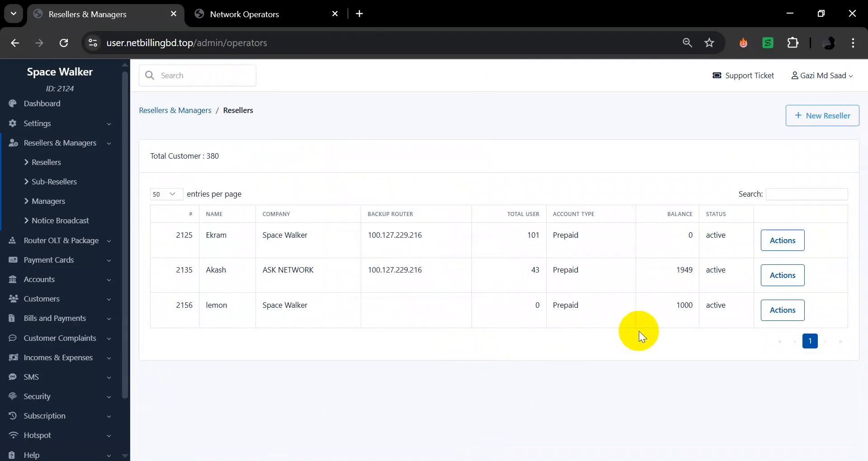
- Open the third reseller's special permissions for editing
click(779, 312)
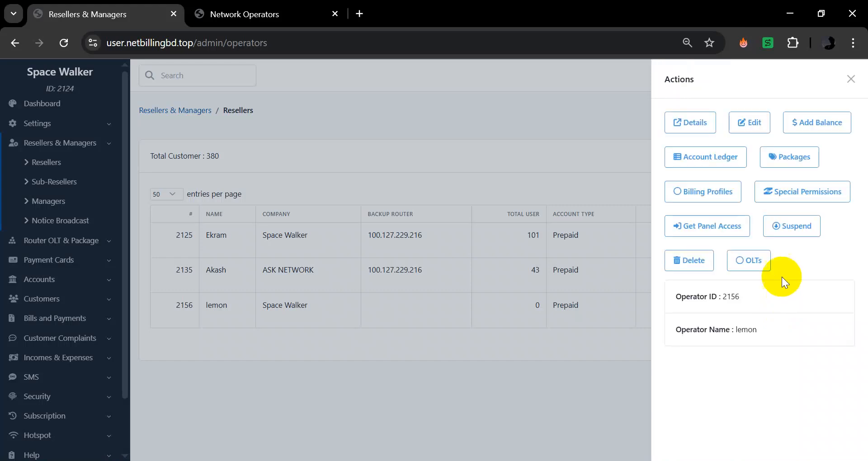
click(792, 194)
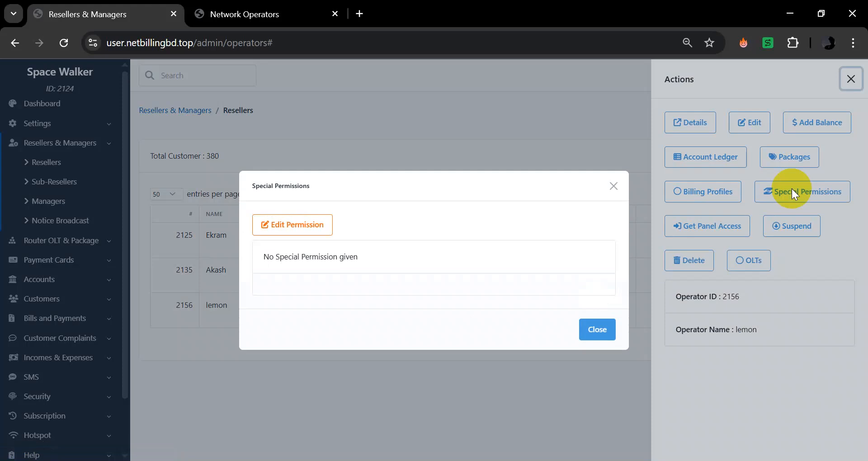
click(279, 232)
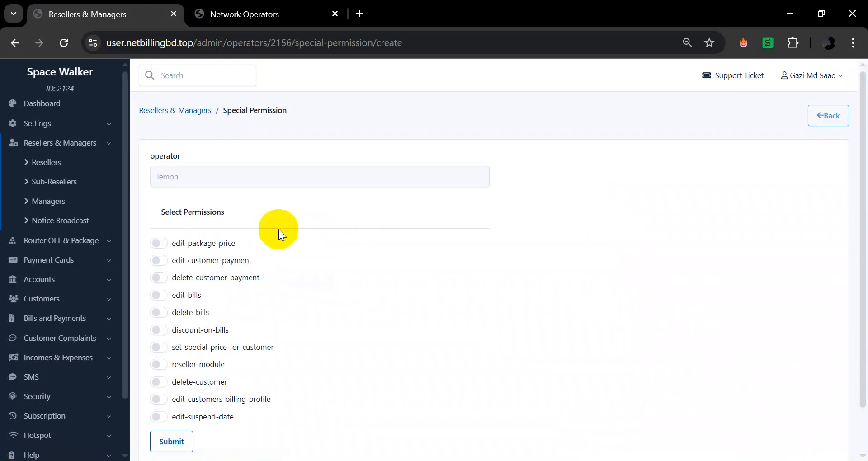
drag(858, 209, 854, 229)
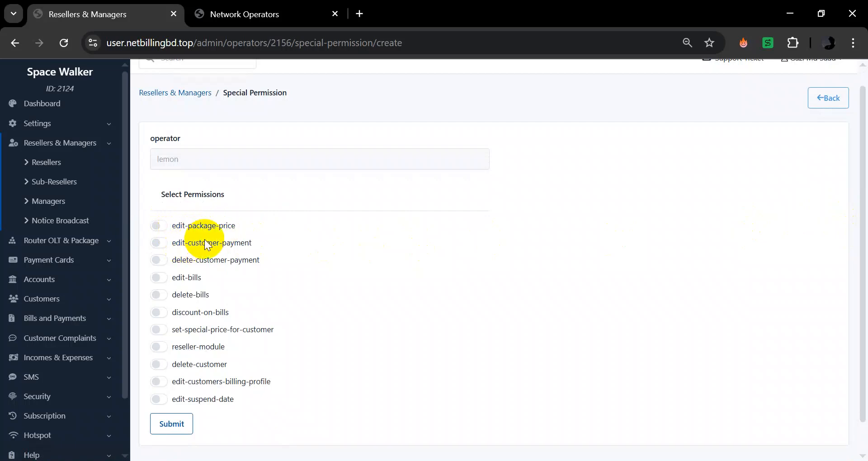
- Try out the edit-package-price, edit-customer-payment and delete-customer-payment permission switches
click(159, 226)
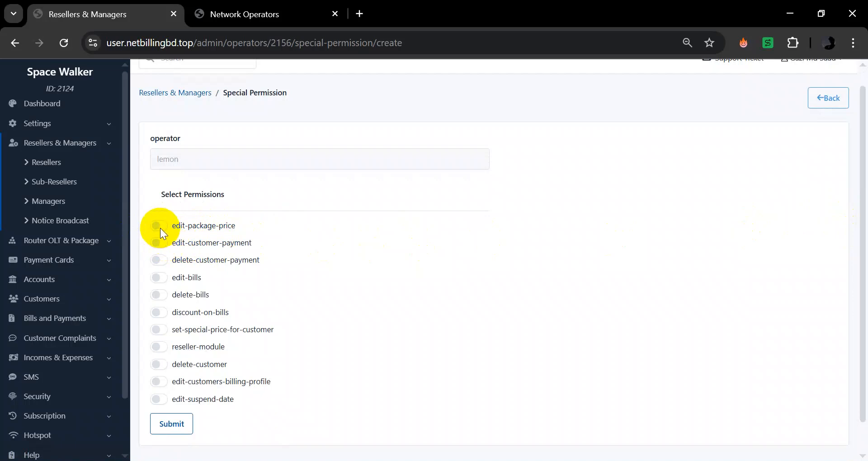
click(158, 243)
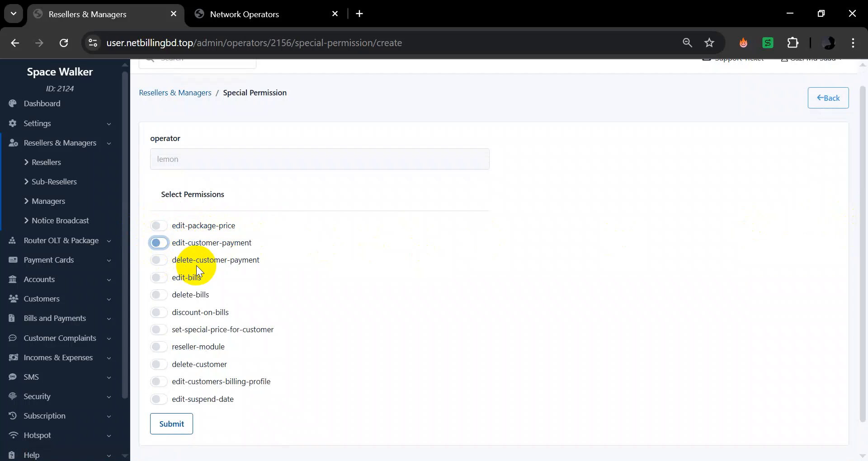
scroll(861, 266, down, 1)
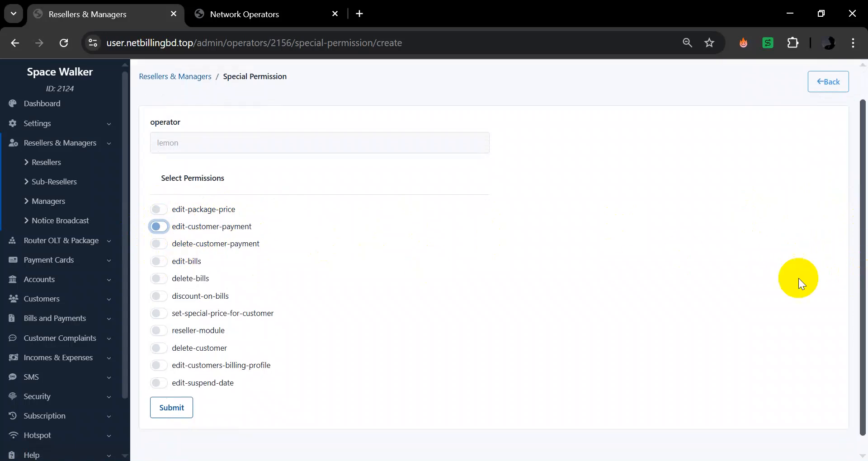
click(160, 244)
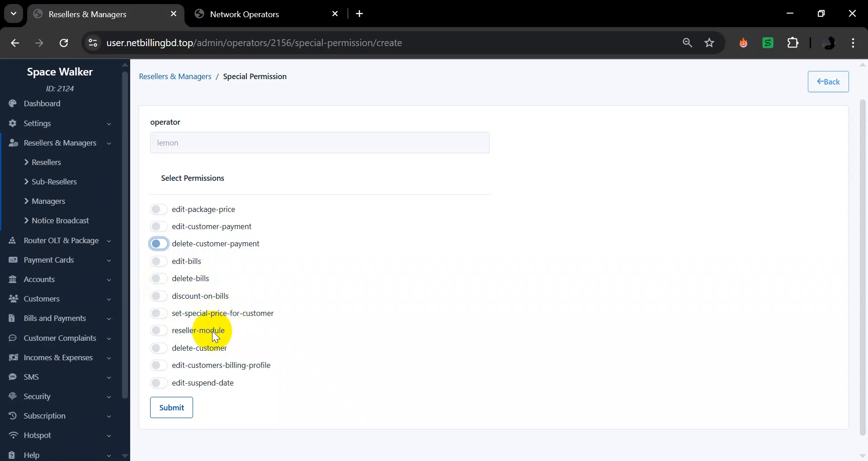
- Try out the reseller-module and set-special-price-for-customer permission switches
click(159, 331)
click(155, 317)
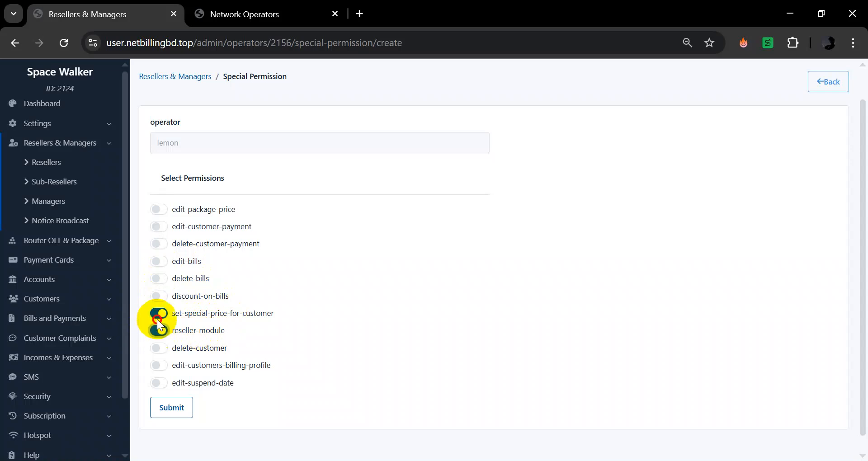
click(160, 313)
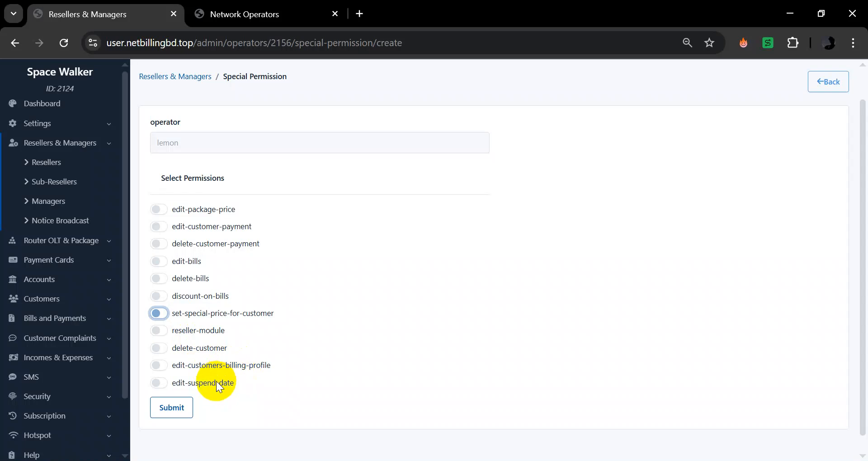
- Enable edit-package-price, edit-customer-payment, discount-on-bills, reseller-module, delete-customer, edit-customers-billing-profile and edit-suspend-date for the reseller, and submit
drag(855, 306, 855, 331)
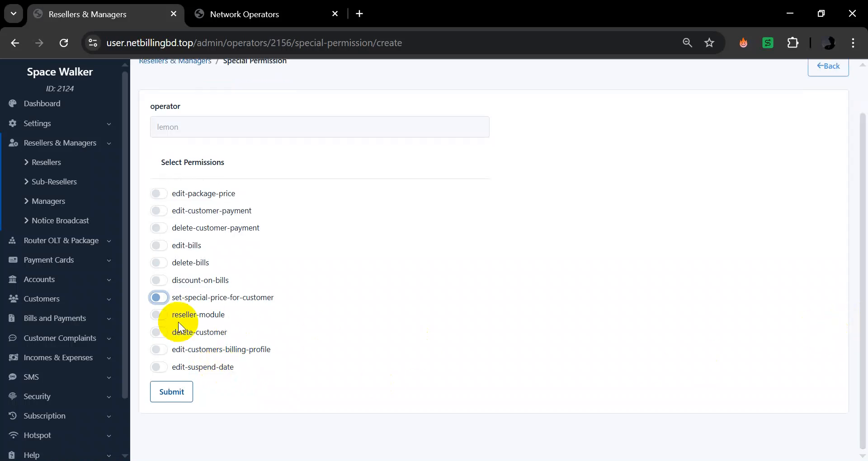
click(160, 366)
click(161, 353)
click(160, 332)
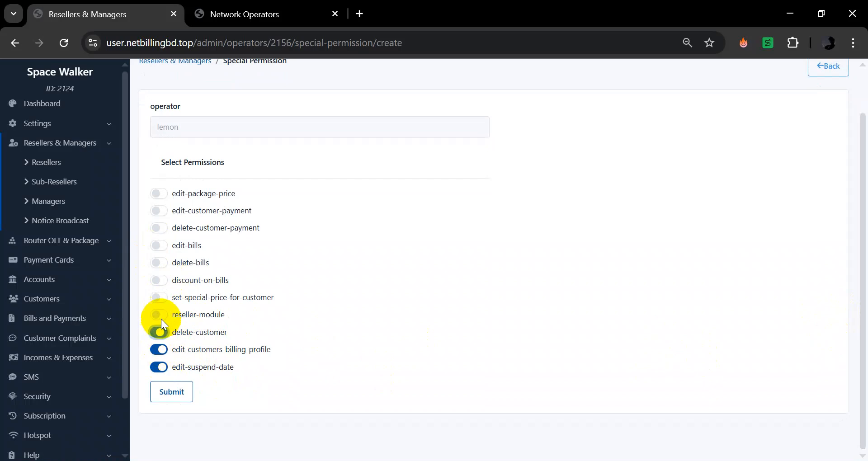
click(157, 280)
click(159, 210)
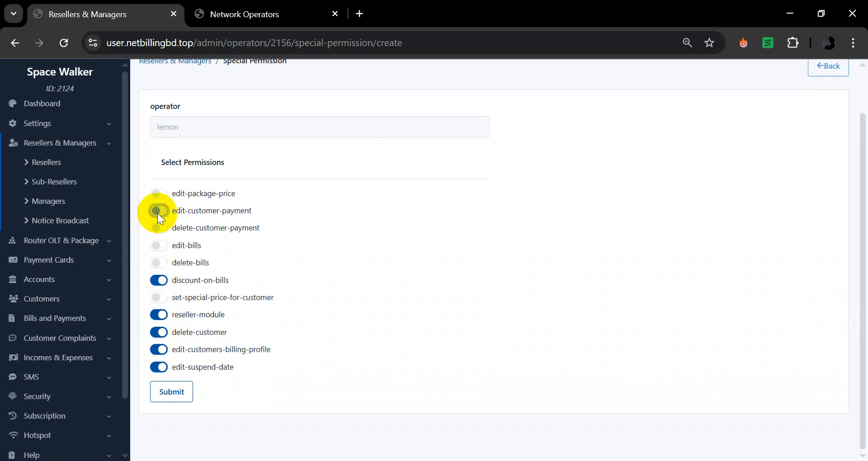
click(158, 193)
scroll(855, 333, up, 1)
scroll(853, 307, down, 1)
click(186, 390)
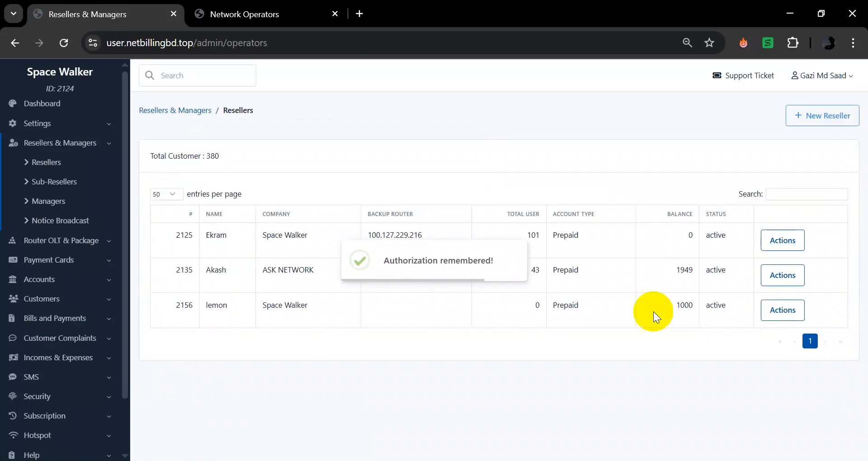
- Review the third reseller's list of granted special permissions and close it
click(767, 313)
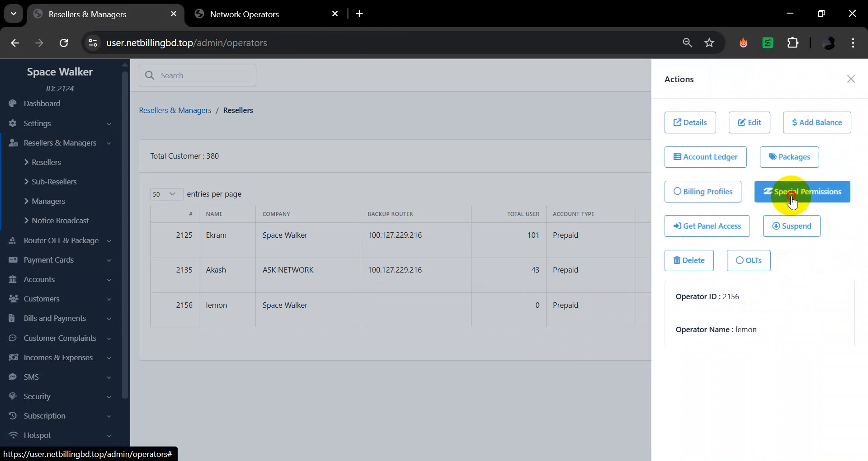
click(791, 197)
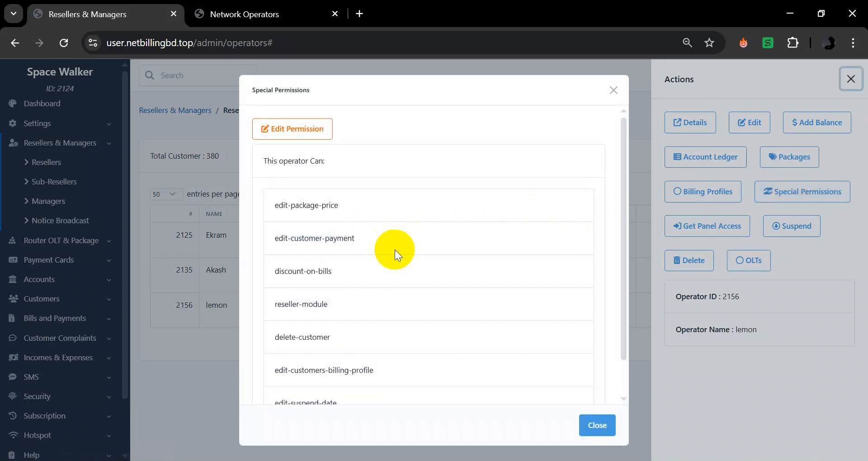
scroll(617, 224, down, 1)
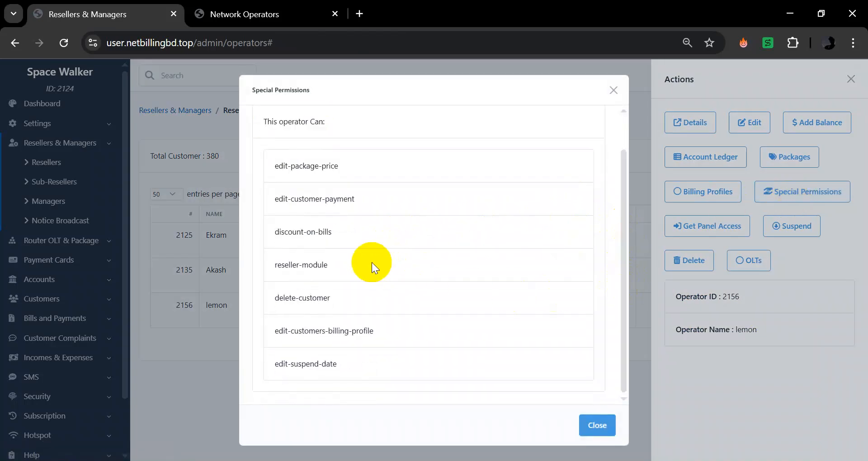
scroll(620, 304, up, 1)
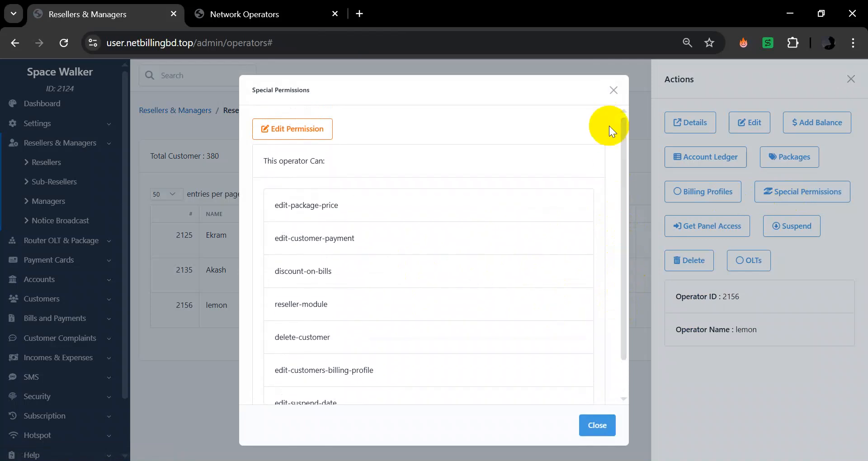
click(614, 93)
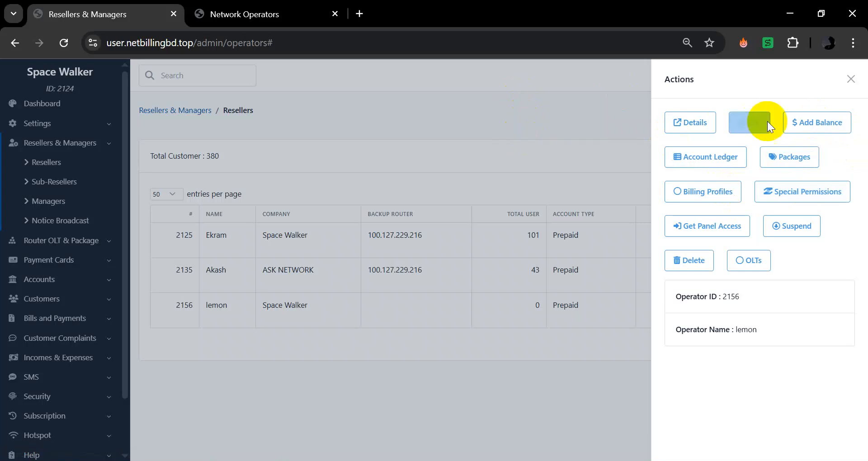
- Add a balance of 500 BDT to the third reseller without a note, and submit
click(805, 130)
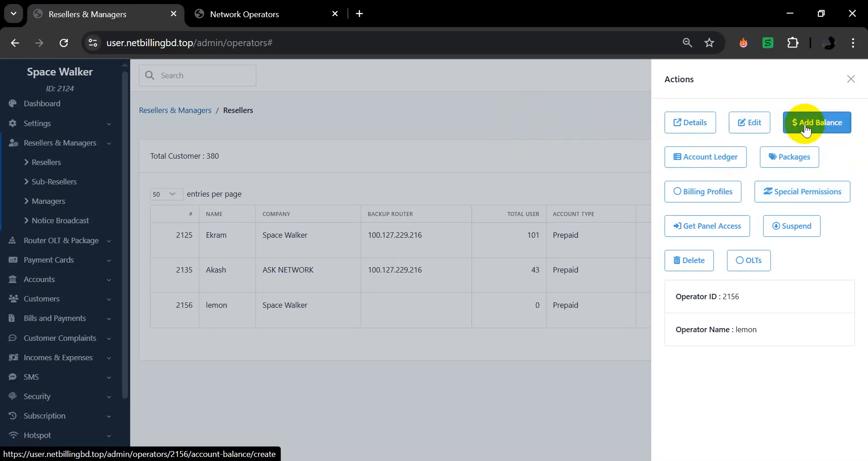
click(263, 223)
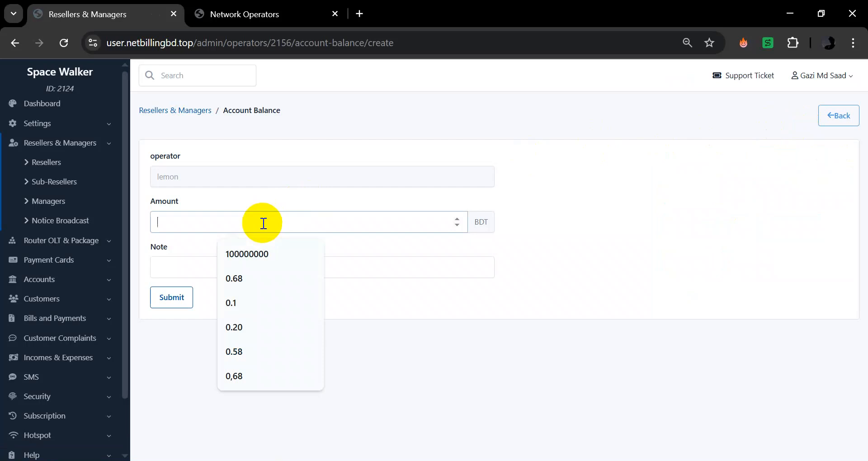
text(500)
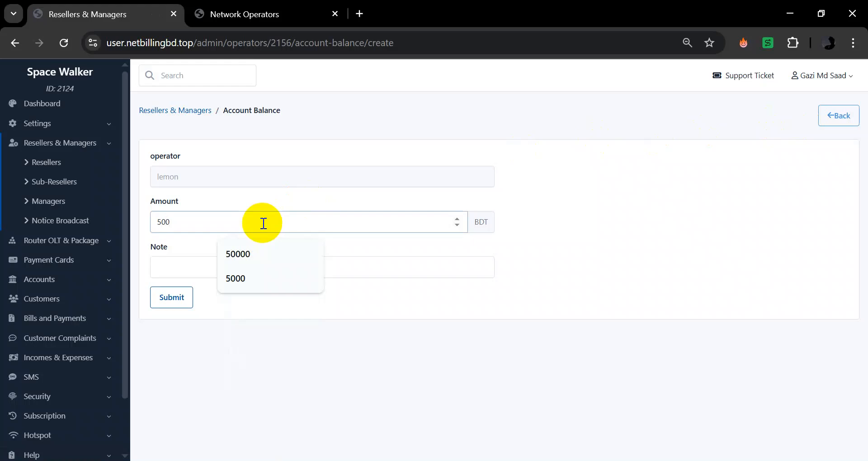
click(168, 266)
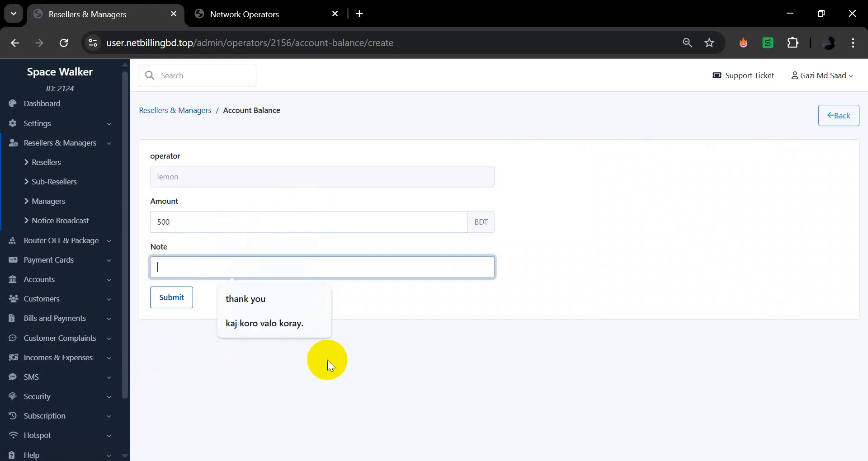
click(337, 348)
click(180, 304)
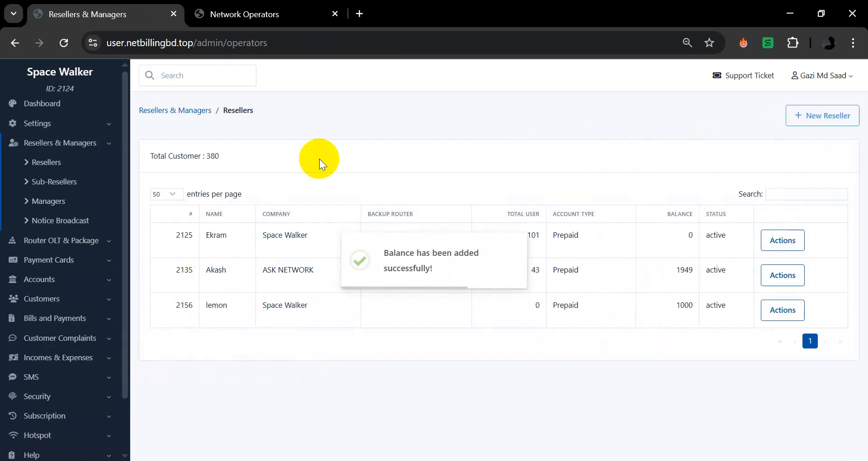
- Reload the Resellers list and check the third reseller's balance after the top-up
click(63, 42)
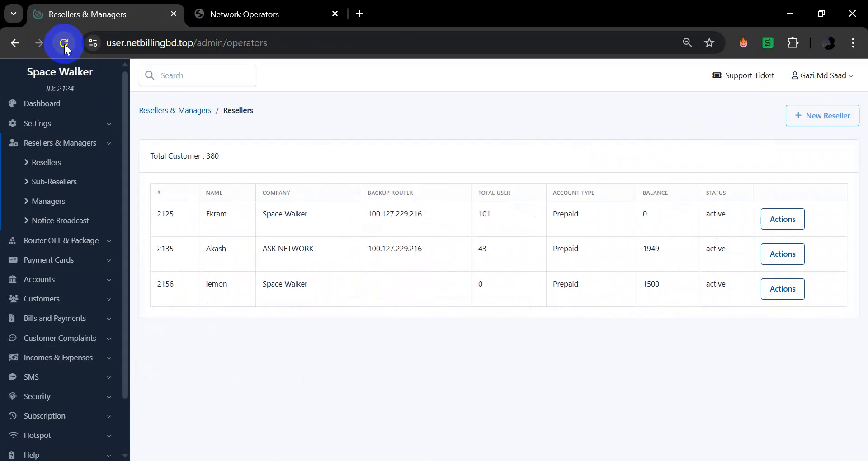
drag(677, 306, 691, 307)
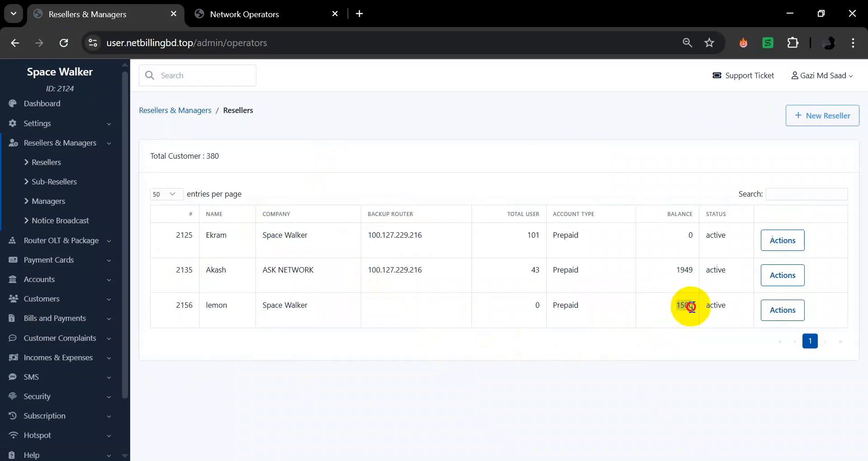
click(675, 338)
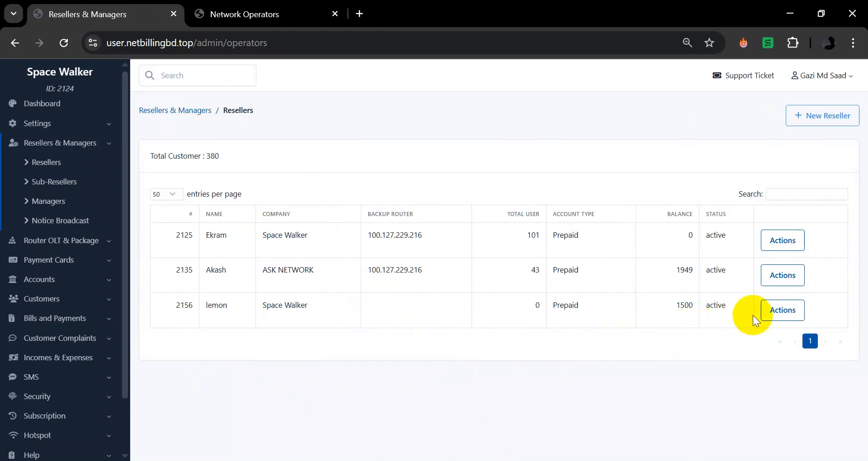
- Deduct from the third reseller's balance by submitting an amount of -500 BDT without a note
click(781, 311)
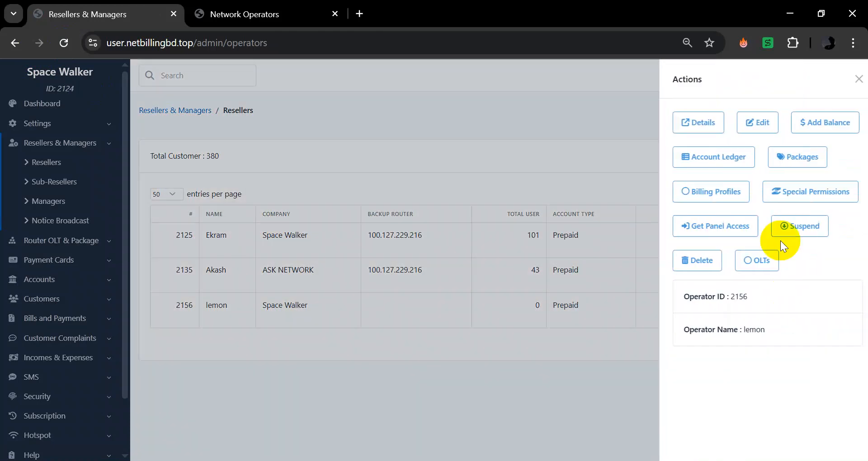
click(813, 126)
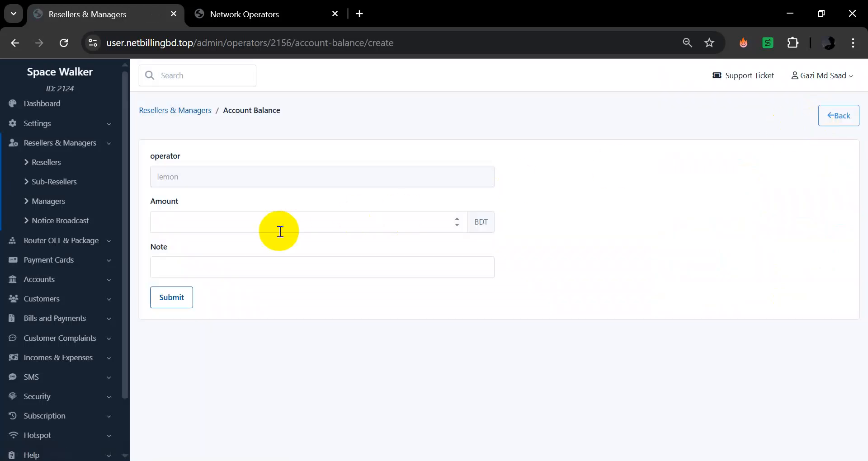
click(269, 228)
text(-)
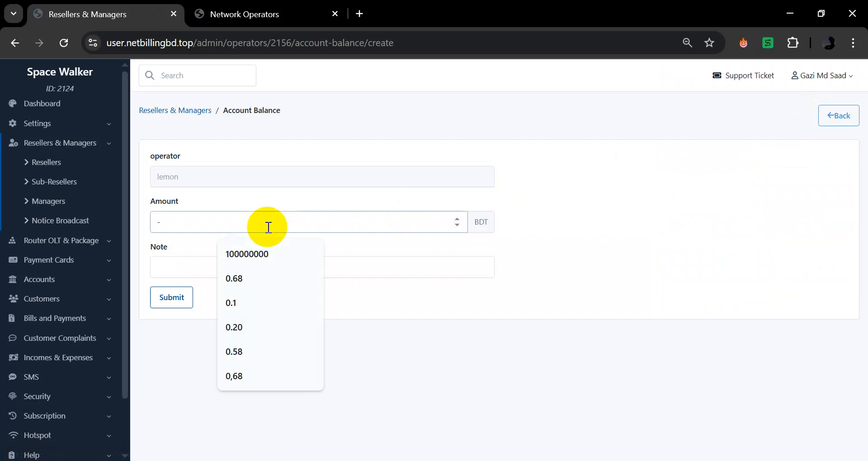
text(500)
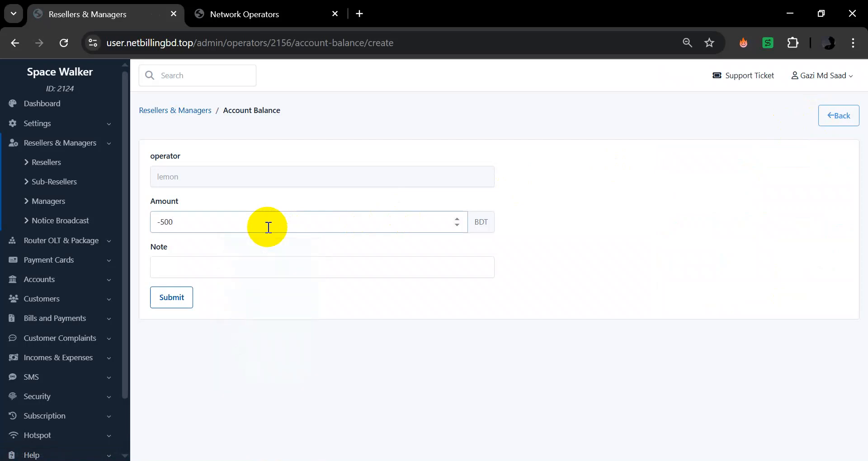
click(184, 269)
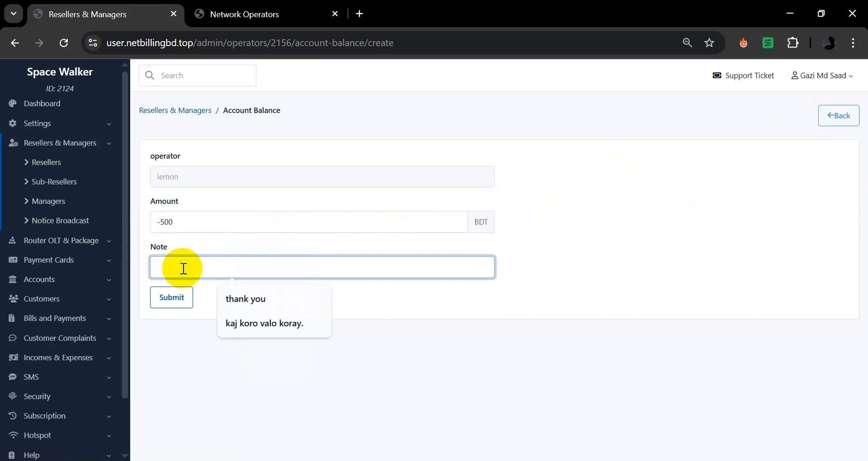
click(194, 221)
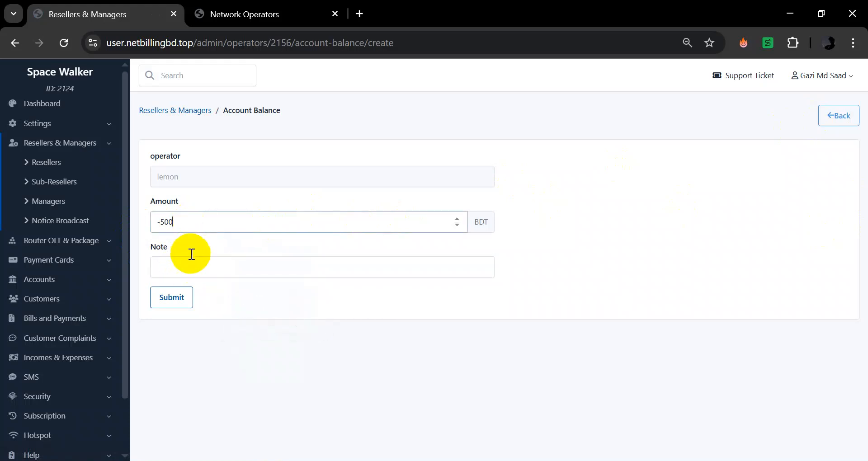
click(188, 266)
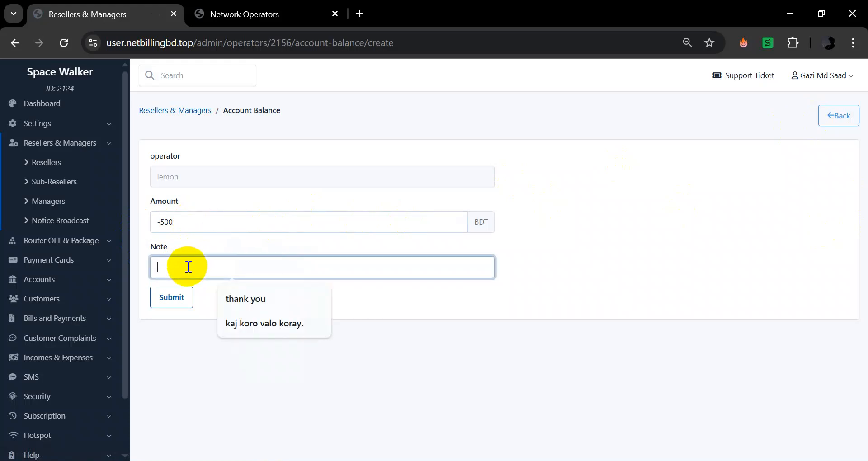
click(173, 300)
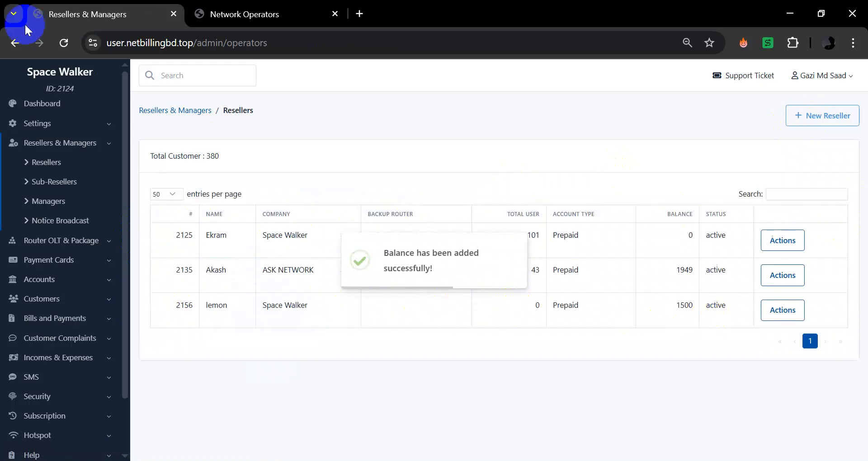
- Reload the Resellers list and check the third reseller's balance after the deduction
click(56, 48)
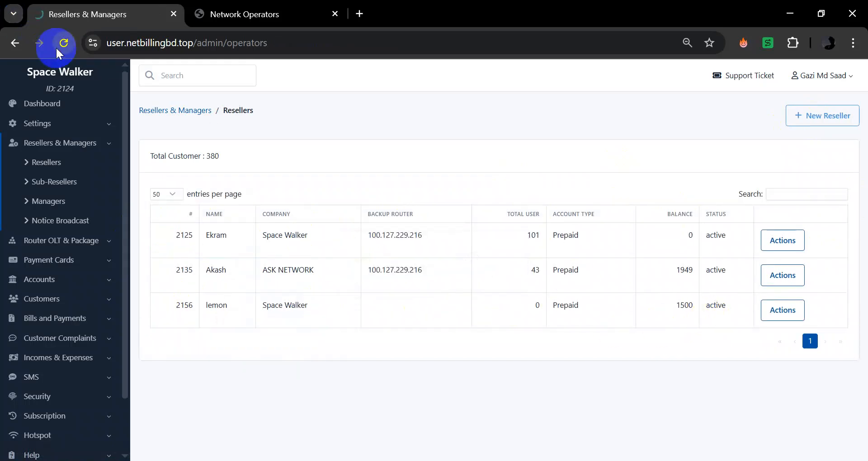
double_click(684, 306)
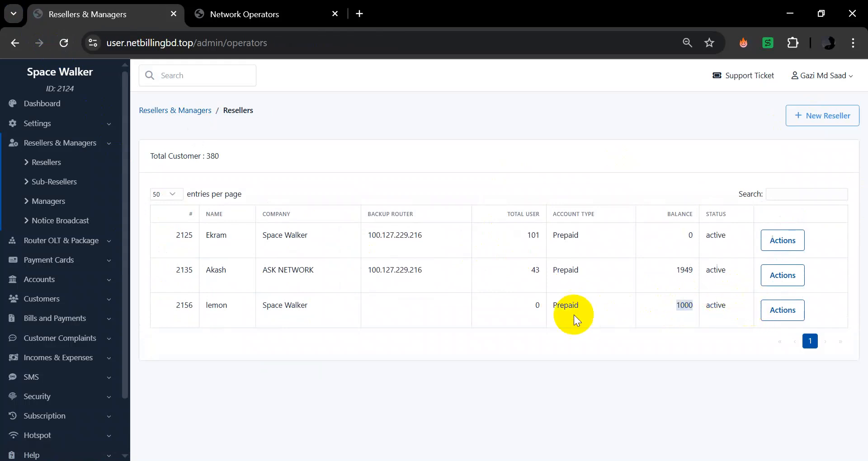
click(701, 343)
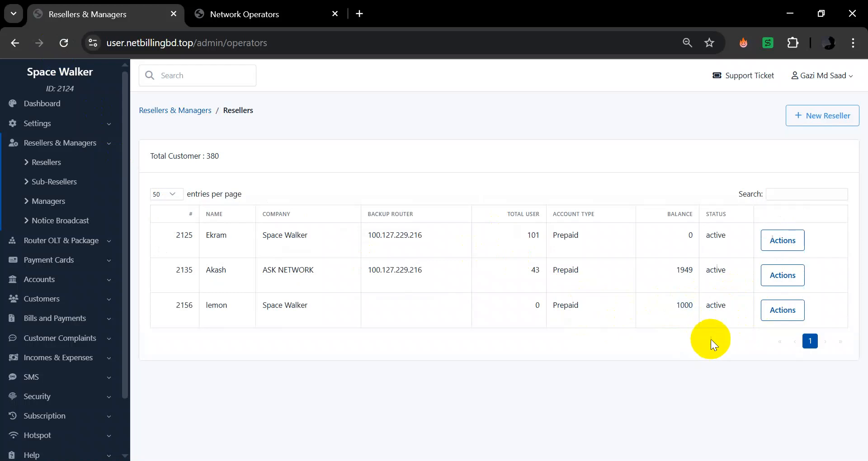
- Open the third reseller's account ledger and examine the amounts of its transactions
click(784, 312)
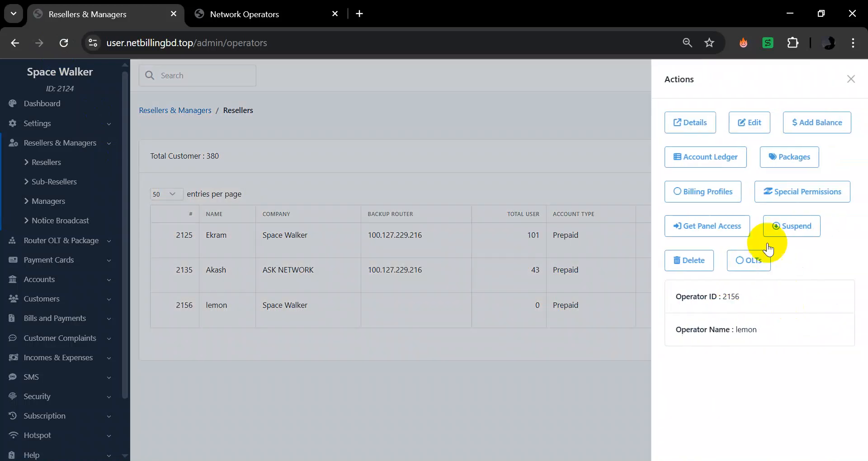
click(731, 165)
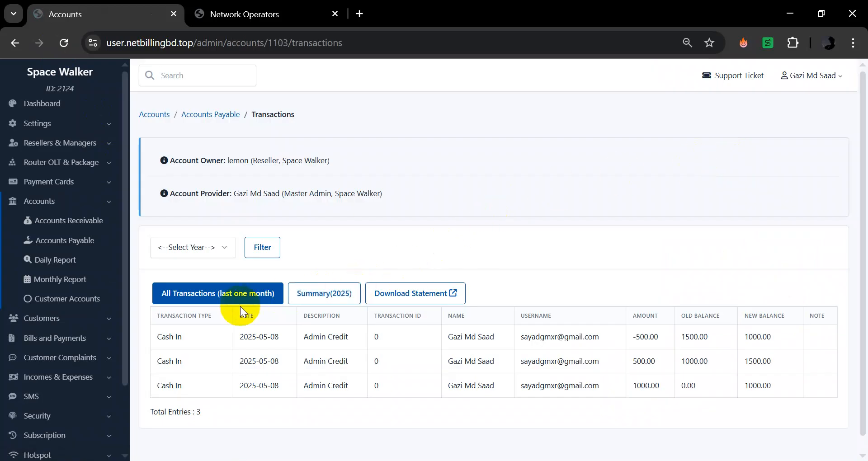
drag(634, 384, 673, 382)
drag(633, 363, 661, 342)
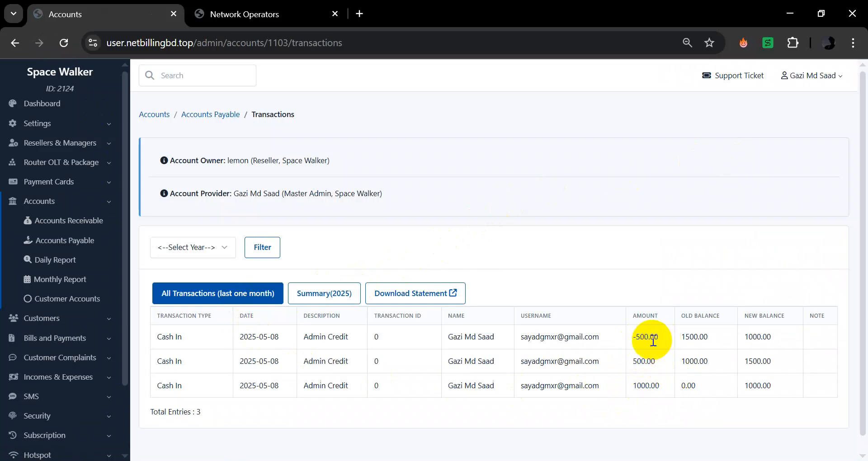
- Look through the ledger's monthly 2025 summary and return to all transactions of the last month
click(335, 294)
drag(863, 249, 863, 362)
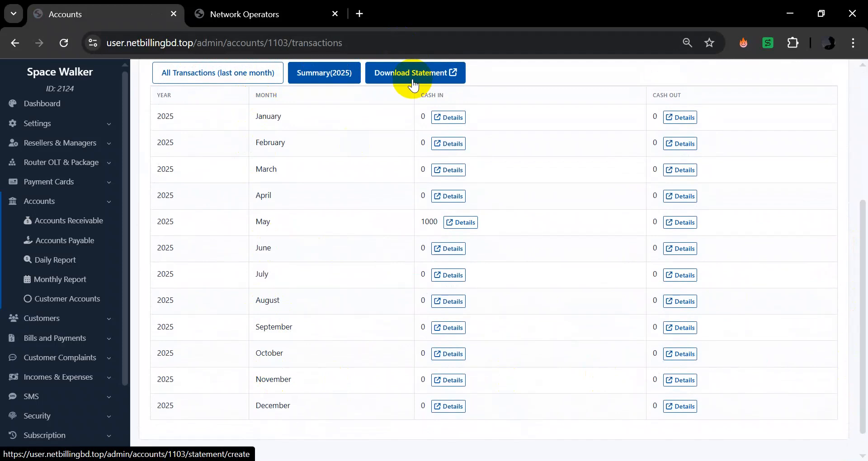
click(234, 77)
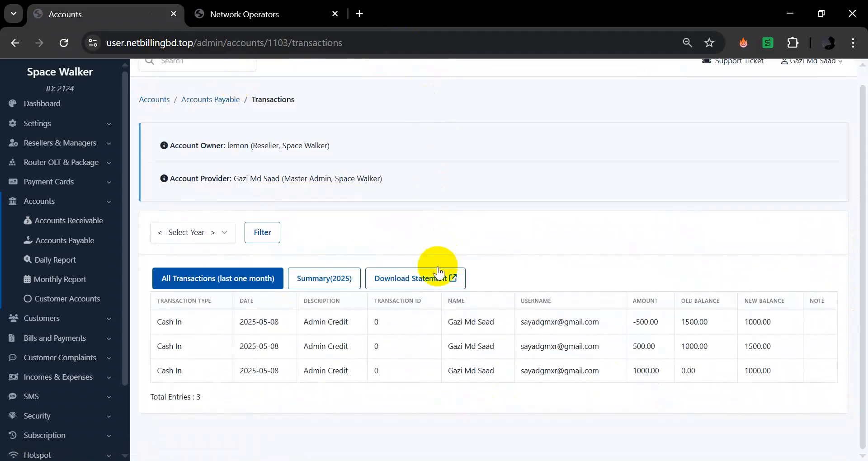